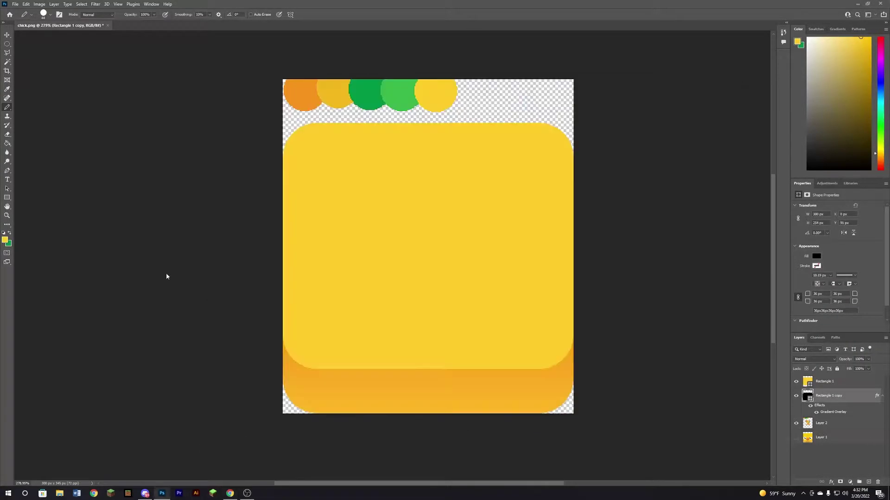
# Draw a wide ellipse across the yellow pineapple body with the Ellipse tool
pyautogui.rightClick(7, 197)
pyautogui.click(37, 204)
pyautogui.moveTo(275, 154); pyautogui.dragTo(769, 351)
# Set the ellipse to no fill with an orange stroke
pyautogui.click(78, 14)
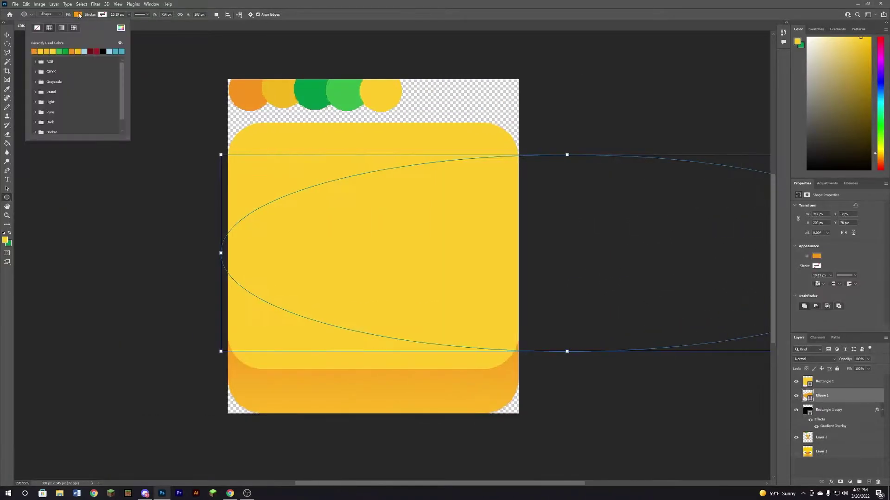
pyautogui.click(37, 27)
pyautogui.click(816, 266)
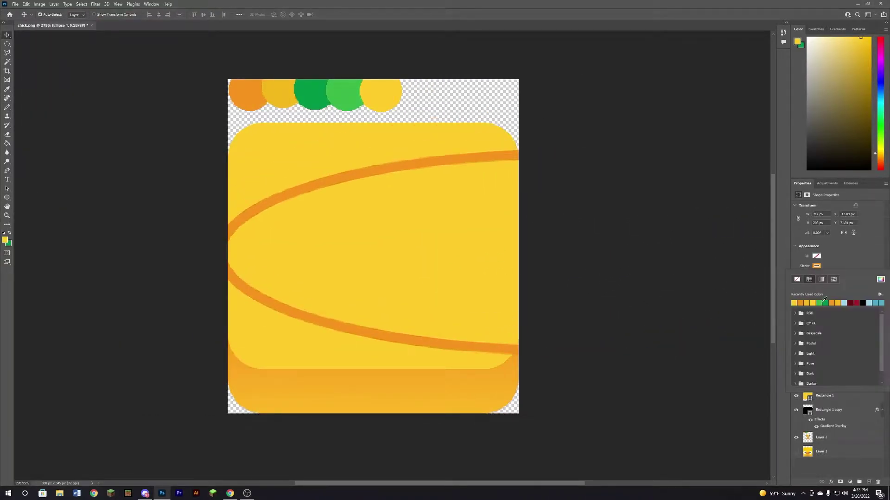
pyautogui.click(760, 332)
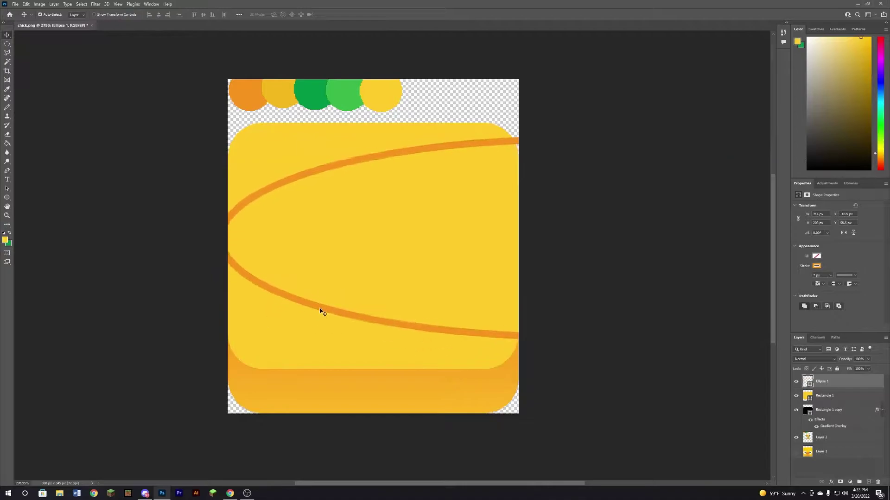
pyautogui.rightClick(830, 381)
# Rasterize the ellipse and stack duplicate curved stripes lower down the body
pyautogui.click(814, 191)
pyautogui.press('v')
pyautogui.moveTo(348, 334)
pyautogui.mouseDown()
pyautogui.moveTo(347, 264)
pyautogui.moveTo(337, 333)
pyautogui.moveTo(366, 336)
pyautogui.moveTo(384, 380)
pyautogui.mouseUp()
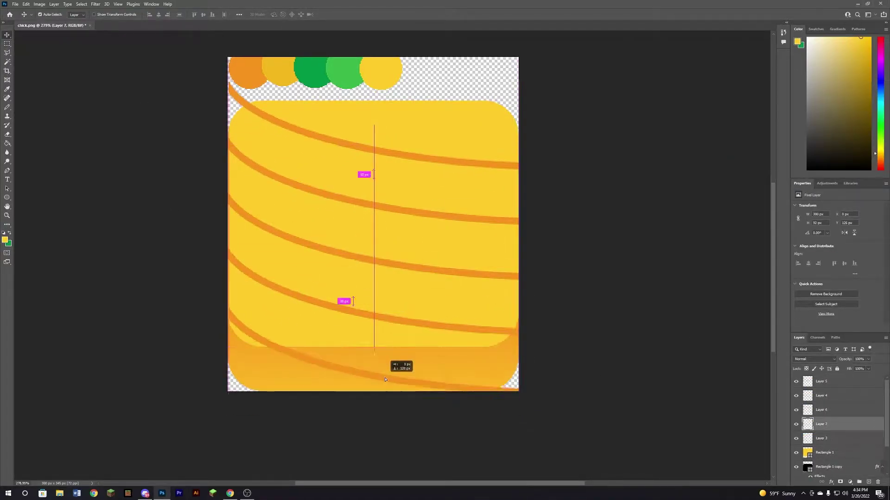
pyautogui.scroll(2, 258, 269)
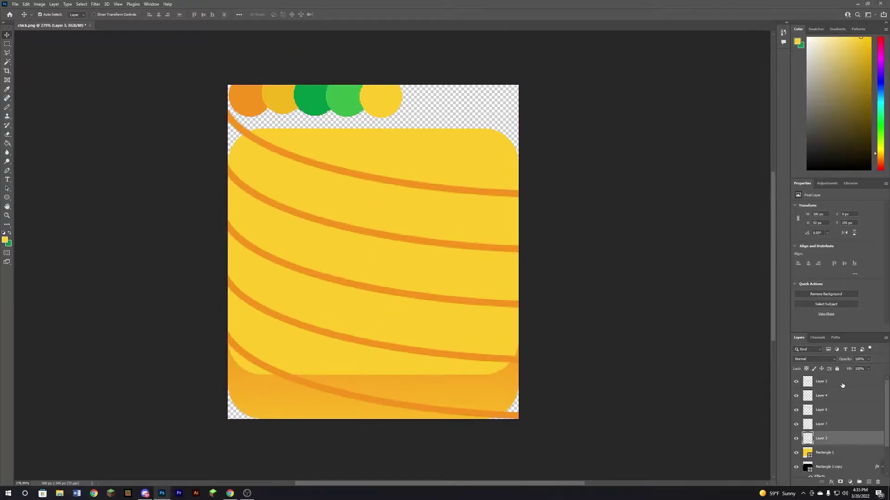
pyautogui.moveTo(339, 342); pyautogui.dragTo(345, 429)
# Merge the stripe layers, duplicate them and flip the copy horizontally
pyautogui.hotkey('ctrl', 'e')
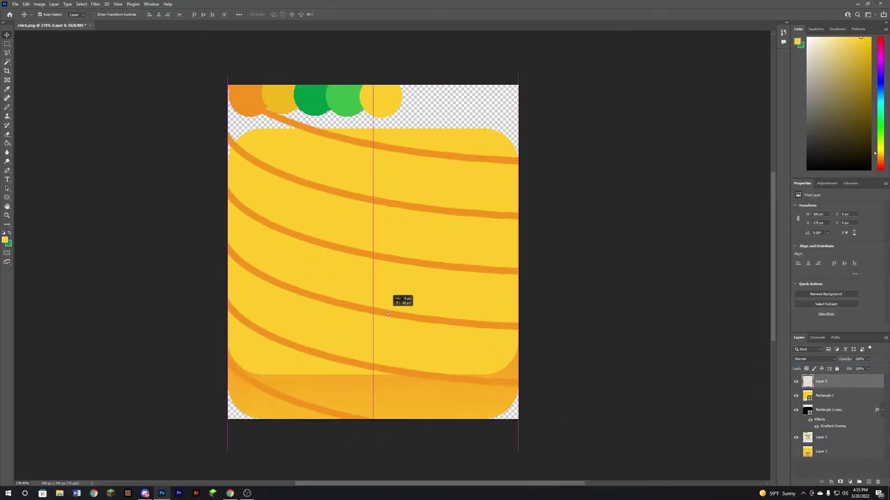
pyautogui.hotkey('ctrl', 'j')
pyautogui.click(25, 4)
pyautogui.click(214, 288)
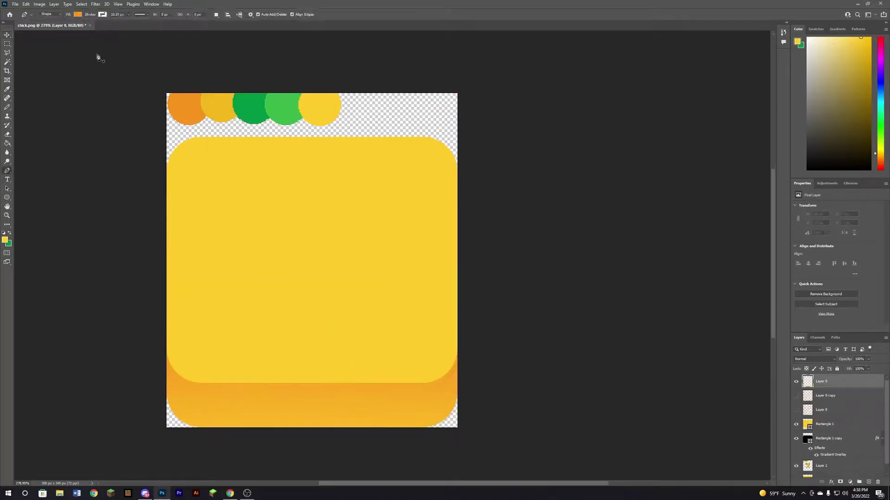
# Draw an S-shaped curve across the body with no fill and an orange stroke
pyautogui.moveTo(309, 261); pyautogui.dragTo(422, 266)
pyautogui.click(78, 14)
pyautogui.click(468, 324)
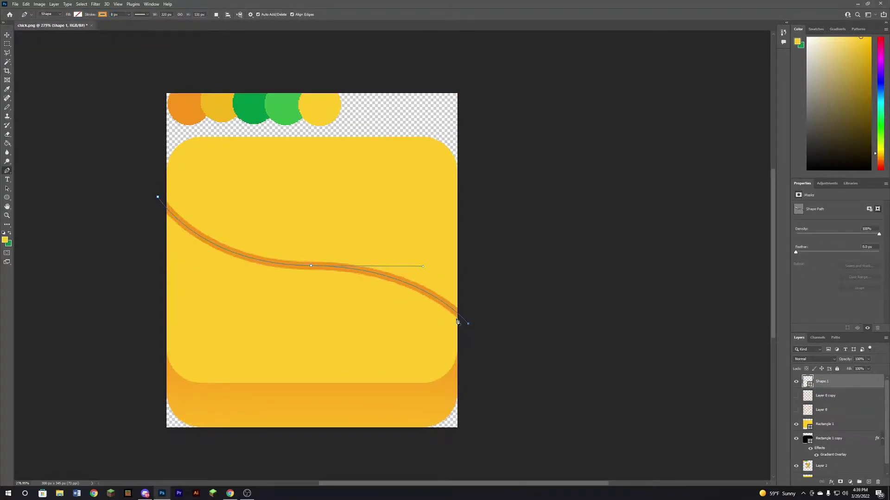
pyautogui.rightClick(838, 383)
# Duplicate the wavy stripe and spread the copies evenly from top to bottom of the body
pyautogui.press('v')
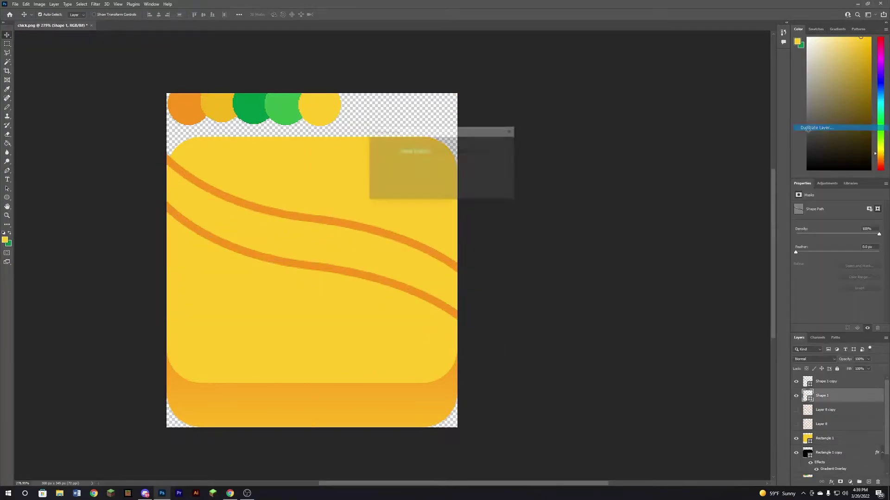
pyautogui.moveTo(314, 265); pyautogui.dragTo(315, 318)
pyautogui.click(847, 383)
pyautogui.moveTo(311, 239); pyautogui.dragTo(314, 363)
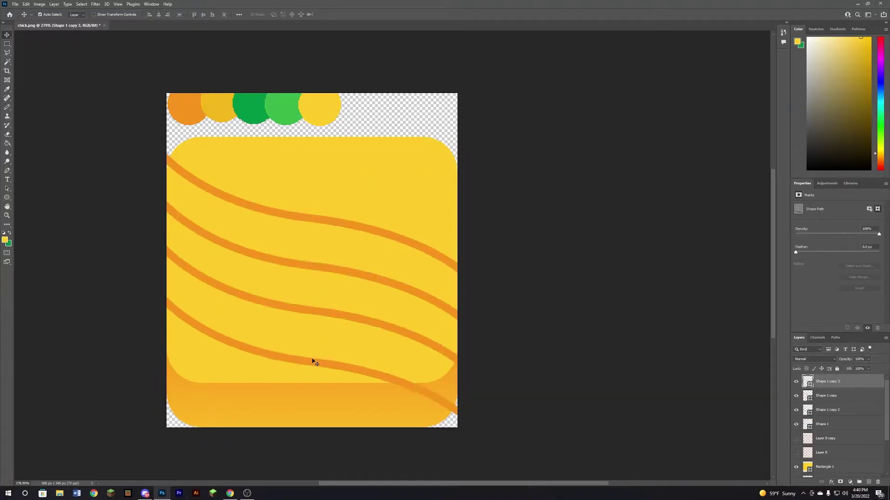
pyautogui.moveTo(372, 350); pyautogui.dragTo(322, 138)
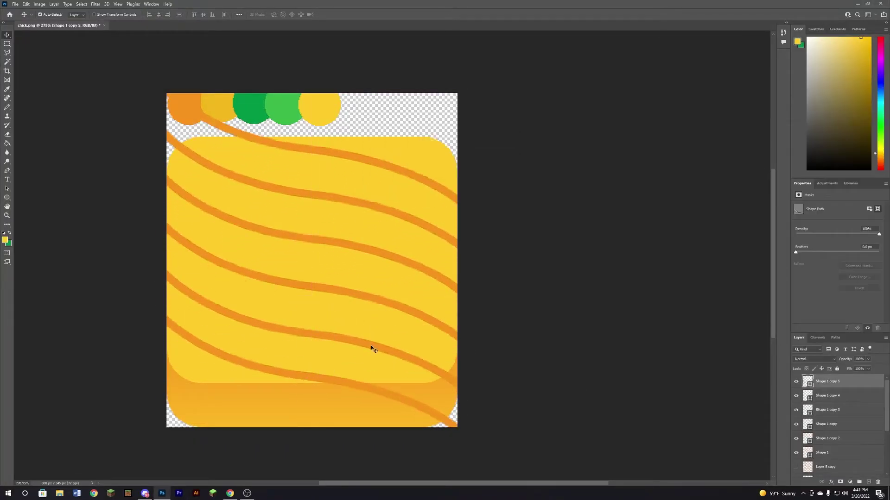
pyautogui.moveTo(371, 347); pyautogui.dragTo(306, 340)
pyautogui.rightClick(847, 441)
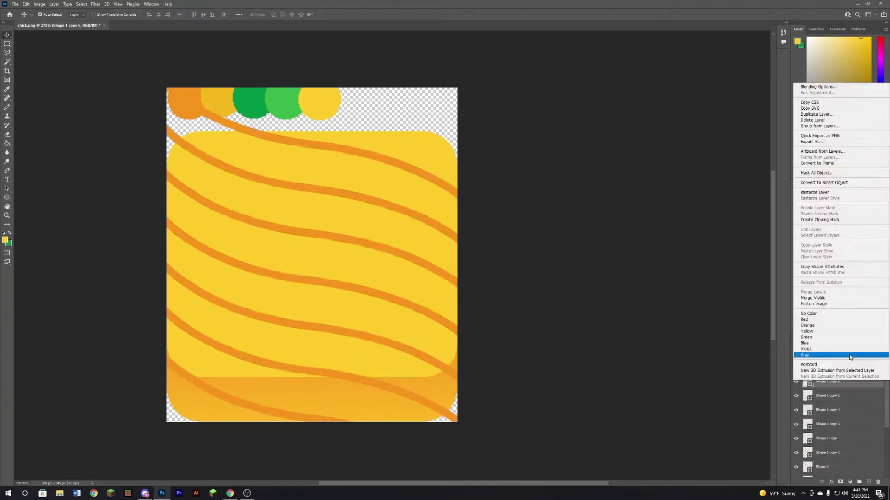
pyautogui.moveTo(355, 397); pyautogui.dragTo(319, 99)
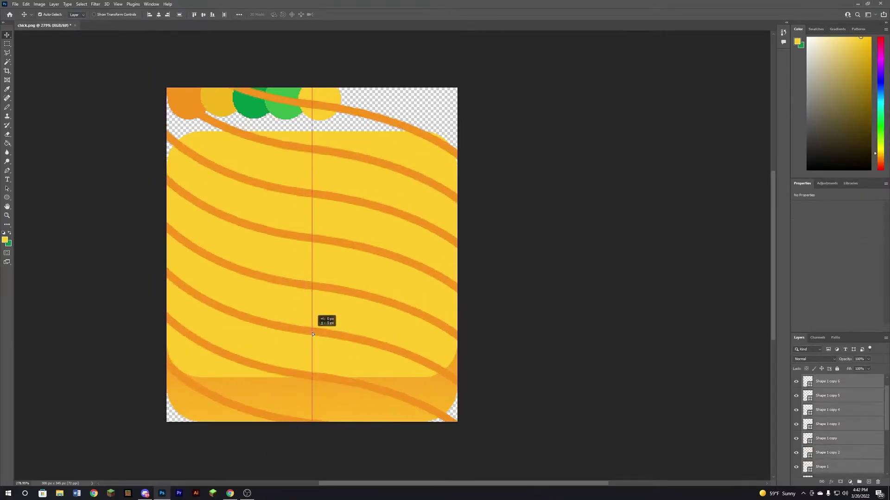
# Merge all the wavy stripe layers into a single layer
pyautogui.rightClick(816, 391)
pyautogui.click(816, 299)
pyautogui.rightClick(823, 420)
# Clip the stripes to the body, then add a horizontally flipped copy
pyautogui.click(814, 235)
pyautogui.press('m')
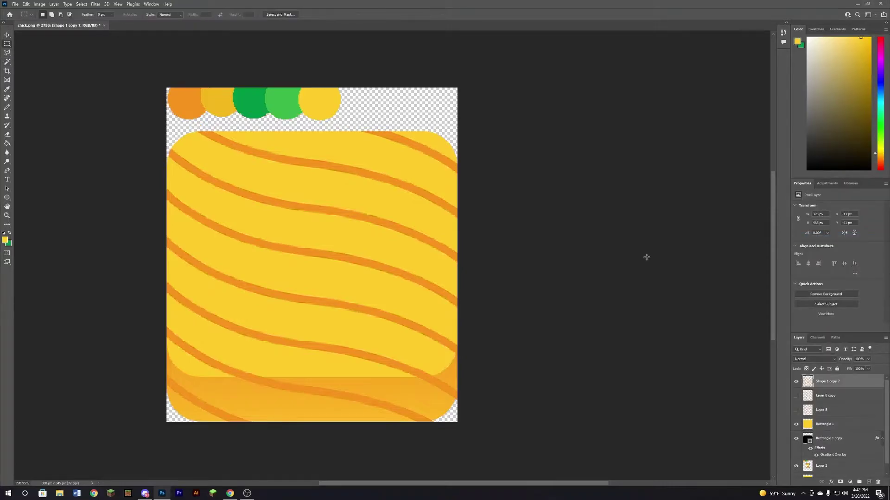
pyautogui.hotkey('ctrl', 'j')
pyautogui.hotkey('ctrl', 't')
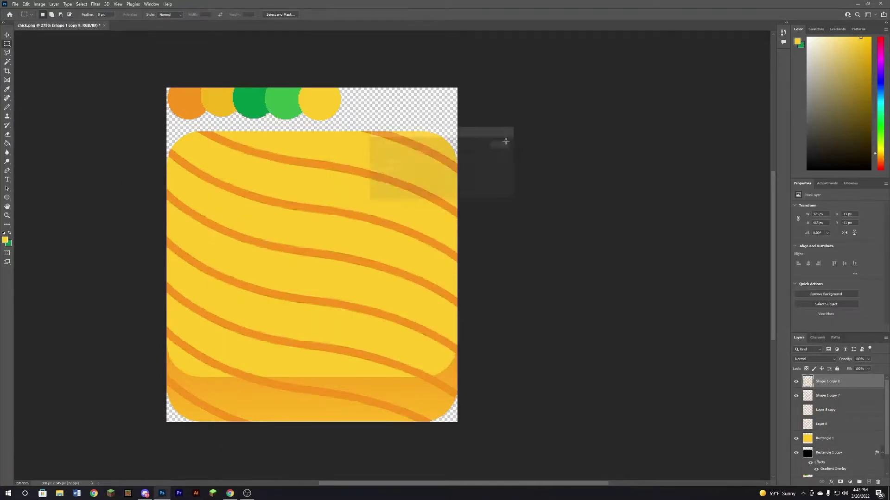
pyautogui.click(26, 3)
pyautogui.click(139, 290)
pyautogui.press('Return')
# Zoom out, check the pineapple references and lower the mirrored stripes' opacity
pyautogui.press('z')
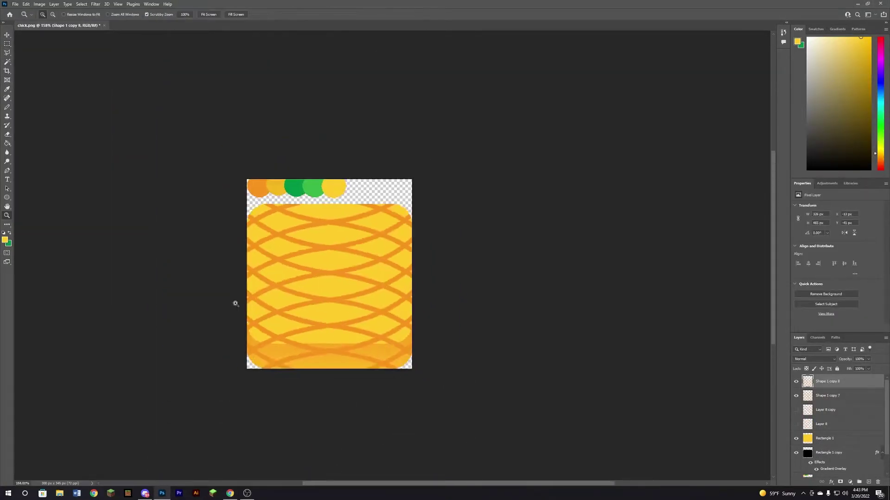
pyautogui.click(230, 494)
pyautogui.click(230, 494)
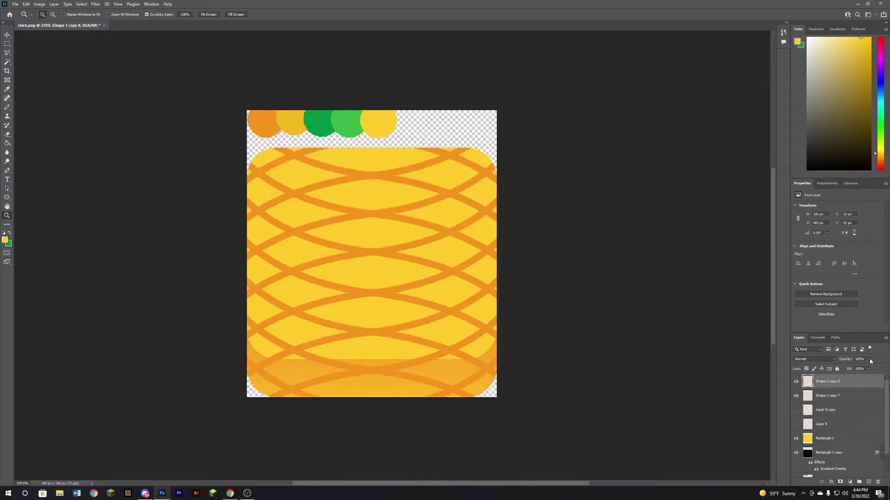
pyautogui.hotkey('ctrl', 'e')
pyautogui.moveTo(868, 360); pyautogui.dragTo(860, 368)
# Give the mirrored stripes an orange drop shadow and clear the selection
pyautogui.doubleClick(848, 381)
pyautogui.click(763, 256)
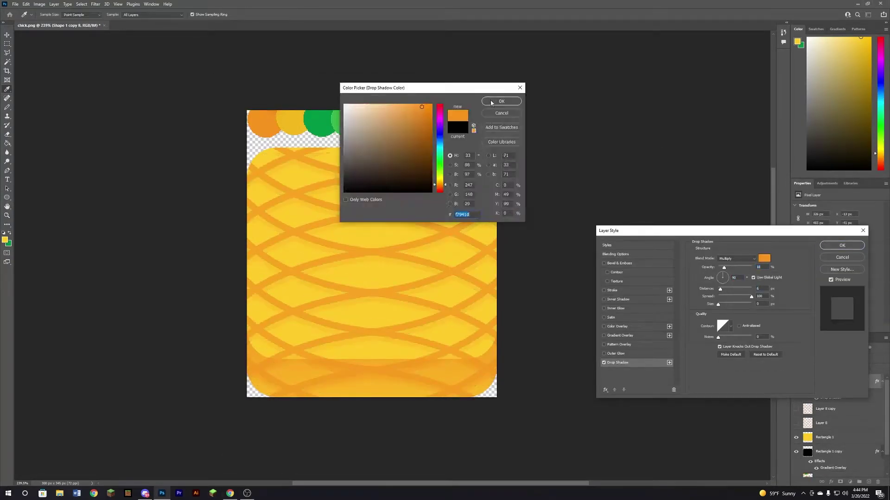
pyautogui.click(461, 213)
pyautogui.click(842, 249)
pyautogui.click(869, 482)
pyautogui.press('m')
pyautogui.hotkey('ctrl', 'a')
pyautogui.hotkey('ctrl', 'd')
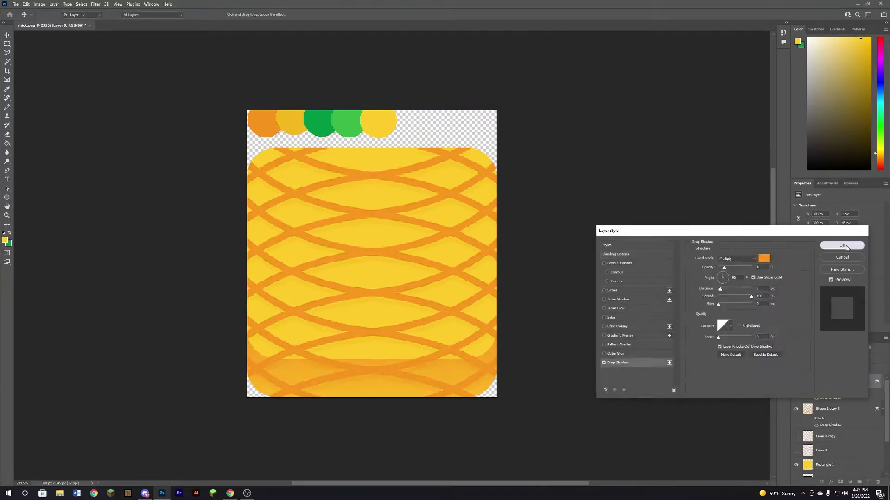
# Reopen the stripes' layer effects and confirm the drop shadow settings
pyautogui.press('v')
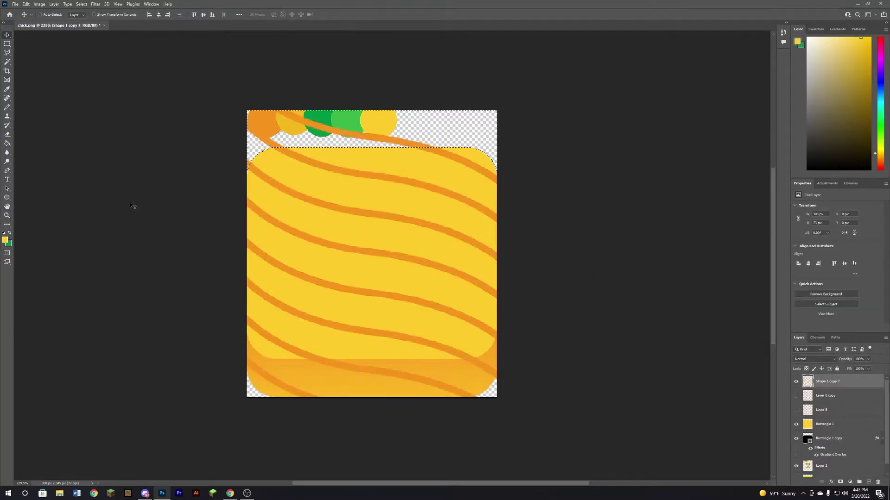
pyautogui.doubleClick(848, 381)
pyautogui.click(840, 248)
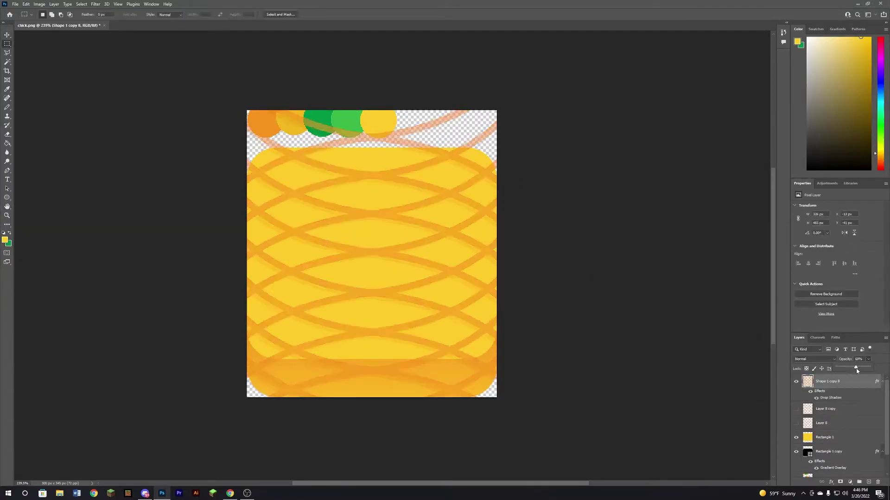
pyautogui.doubleClick(848, 382)
pyautogui.click(840, 249)
pyautogui.rightClick(852, 385)
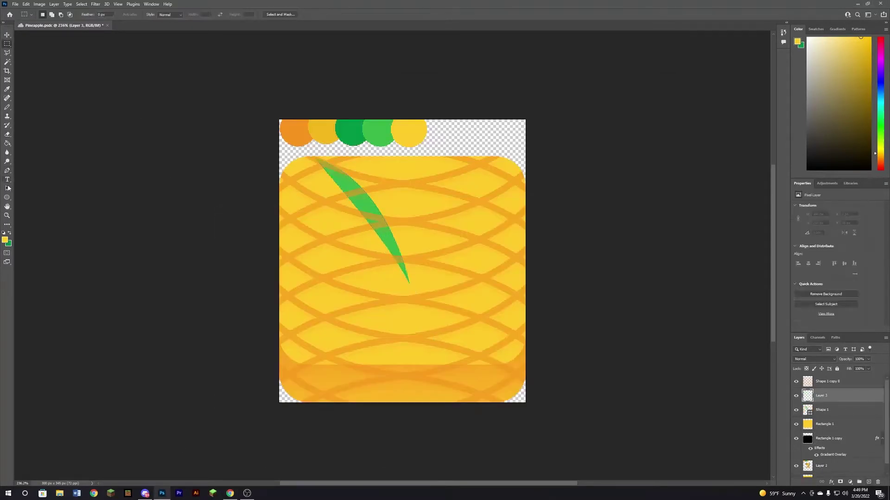
# Reshape the curved outline of the drawn green leaf
pyautogui.click(410, 285)
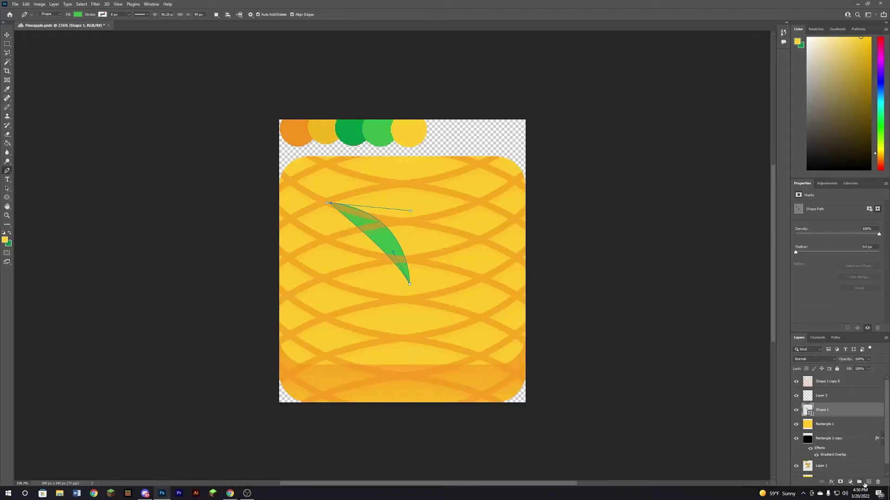
pyautogui.moveTo(864, 485); pyautogui.dragTo(864, 485)
pyautogui.moveTo(371, 241)
pyautogui.mouseDown()
pyautogui.moveTo(463, 241)
pyautogui.moveTo(490, 198)
pyautogui.mouseUp()
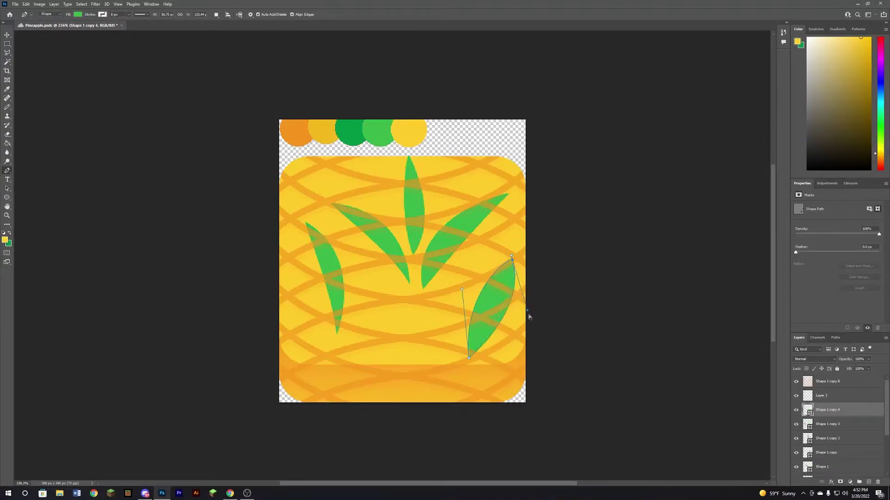
# Duplicate the leaf and spread the copies across the body, widening the left one
pyautogui.press('v')
pyautogui.moveTo(491, 302); pyautogui.dragTo(391, 328)
pyautogui.moveTo(443, 349); pyautogui.dragTo(473, 357)
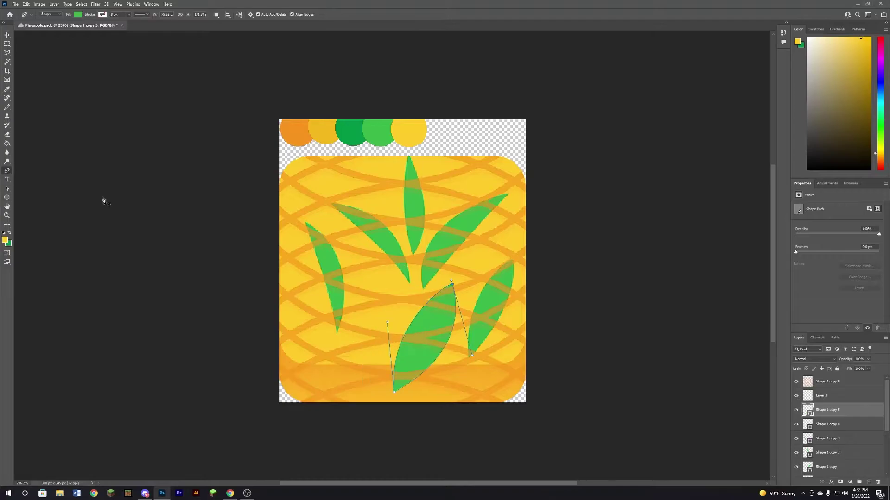
pyautogui.rightClick(829, 410)
pyautogui.click(834, 145)
pyautogui.press('Return')
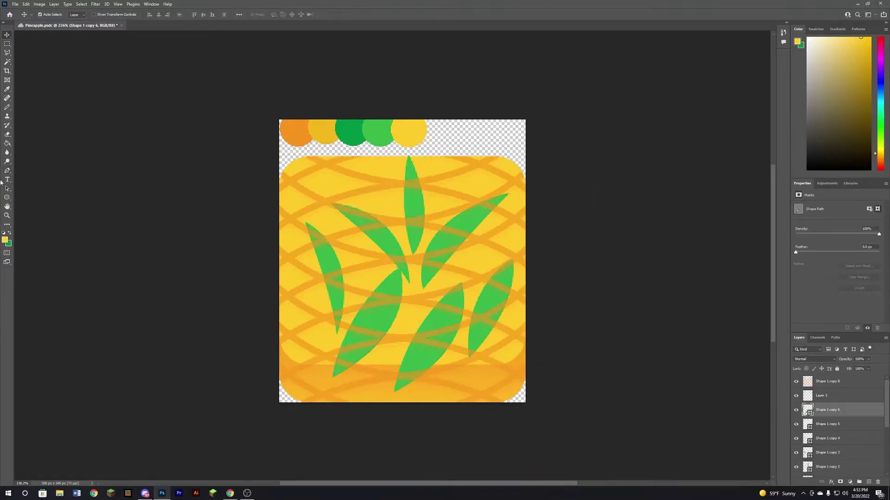
pyautogui.moveTo(357, 352); pyautogui.dragTo(287, 351)
pyautogui.moveTo(366, 313); pyautogui.dragTo(384, 278)
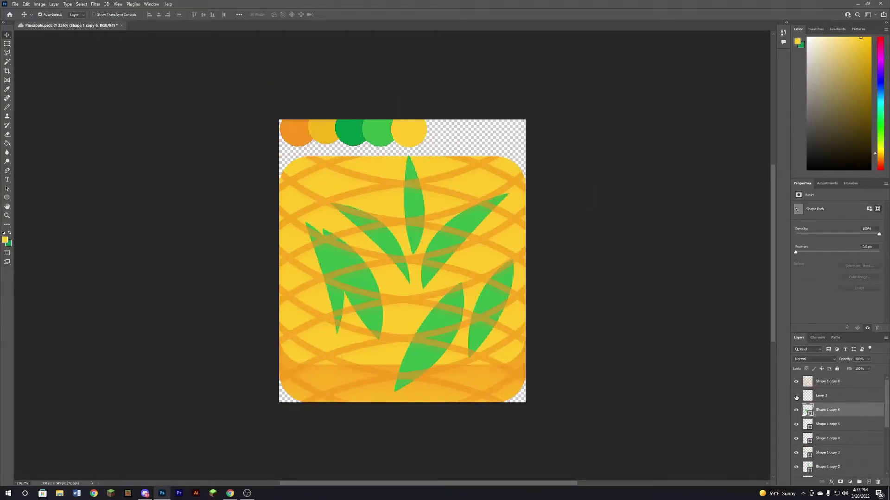
# Give some leaves a darker green fill and compare with the pineapple reference images
pyautogui.scroll(-3, 834, 417)
pyautogui.click(827, 381)
pyautogui.click(77, 15)
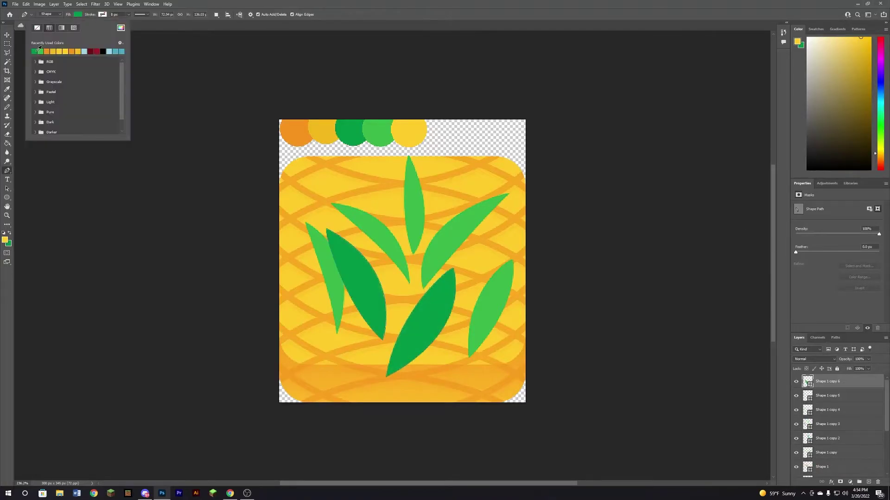
pyautogui.press('v')
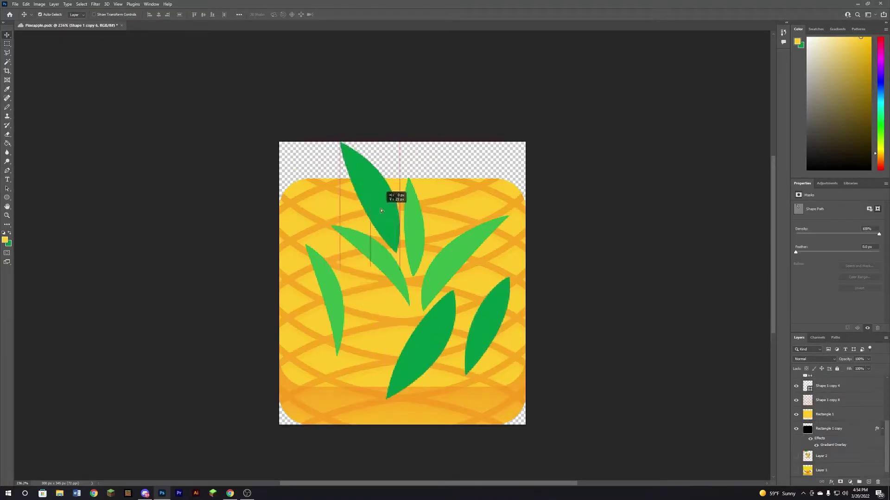
pyautogui.click(229, 494)
pyautogui.click(846, 439)
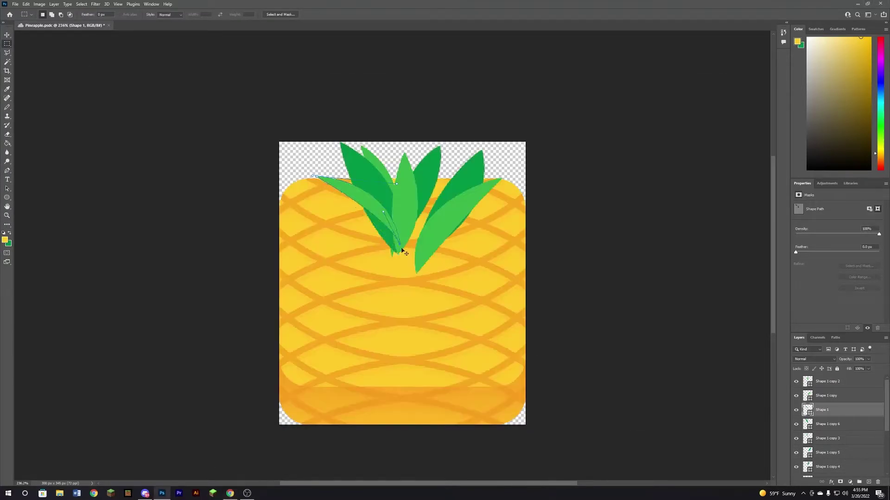
# Move the dark right leaf up into the crown and reshape leaf outlines
pyautogui.click(401, 244)
pyautogui.press('p')
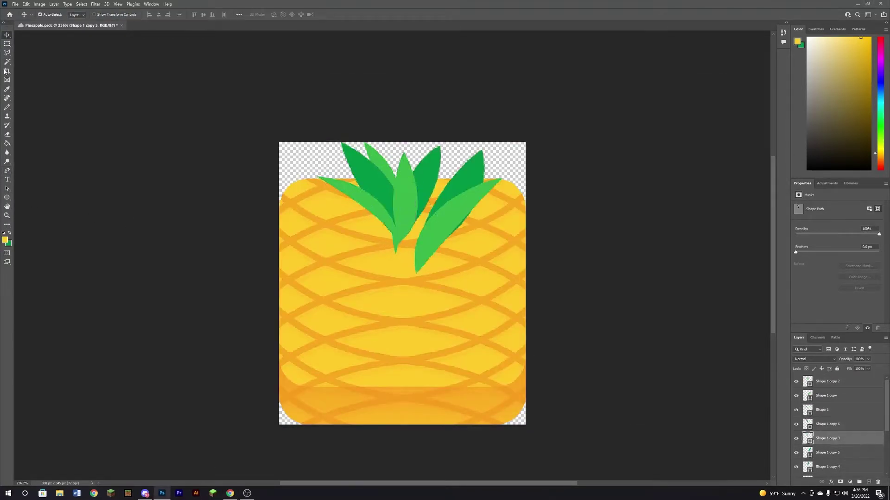
pyautogui.press('v')
pyautogui.moveTo(466, 192)
pyautogui.mouseDown()
pyautogui.moveTo(459, 181)
pyautogui.moveTo(486, 151)
pyautogui.mouseUp()
pyautogui.keyDown('ctrl'); pyautogui.click(440, 147); pyautogui.keyUp('ctrl')
pyautogui.press('p')
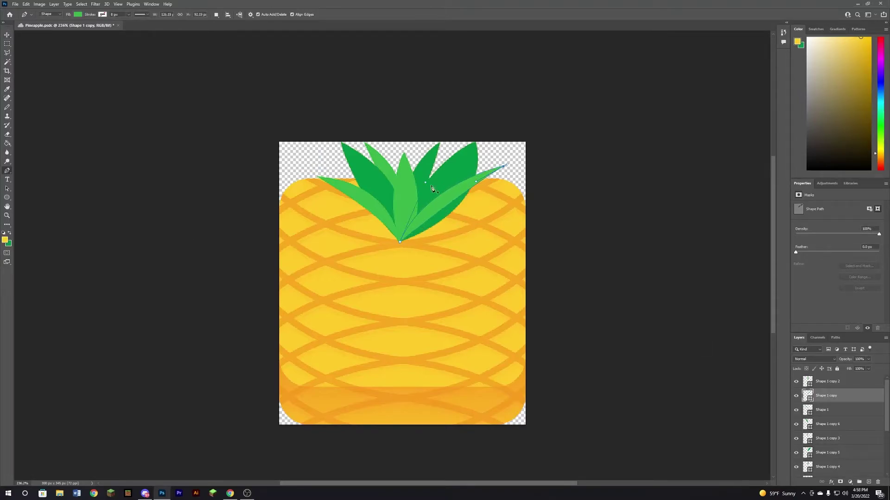
# Add another copy of a leaf and reshape its outline within the crown
pyautogui.keyDown('ctrl'); pyautogui.click(457, 172); pyautogui.keyUp('ctrl')
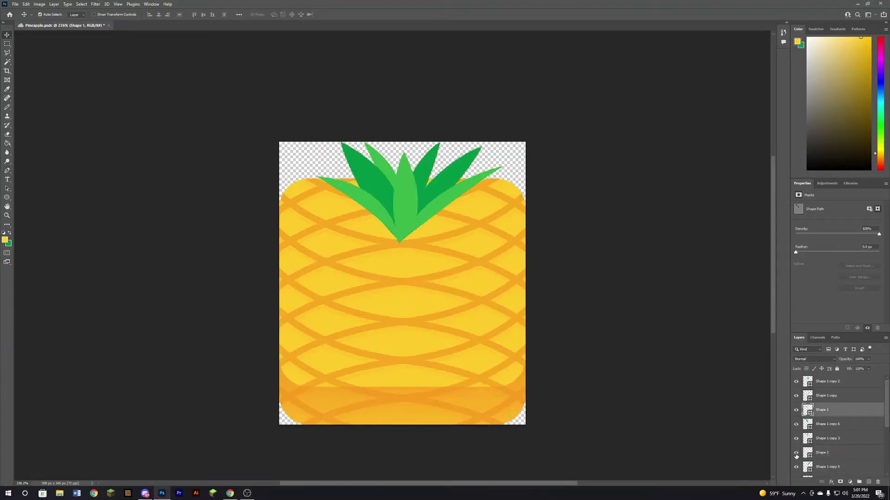
pyautogui.rightClick(796, 456)
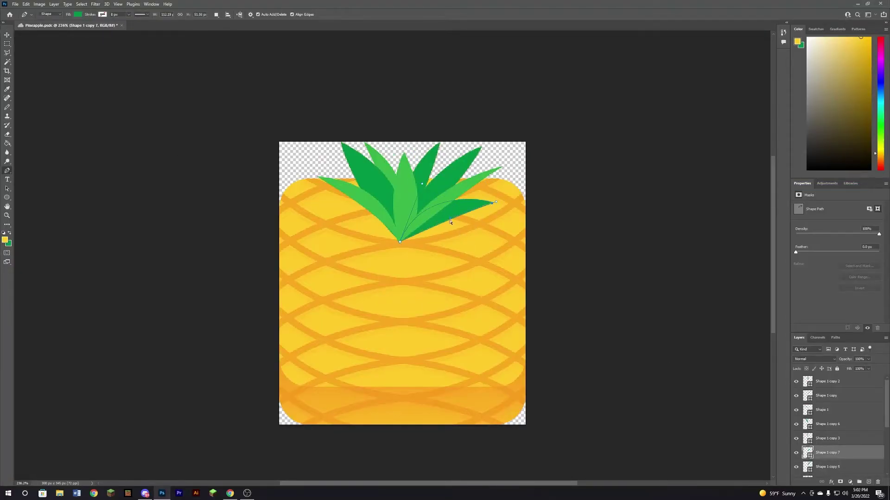
pyautogui.hotkey('ctrl', 'j')
pyautogui.moveTo(438, 177); pyautogui.dragTo(356, 203)
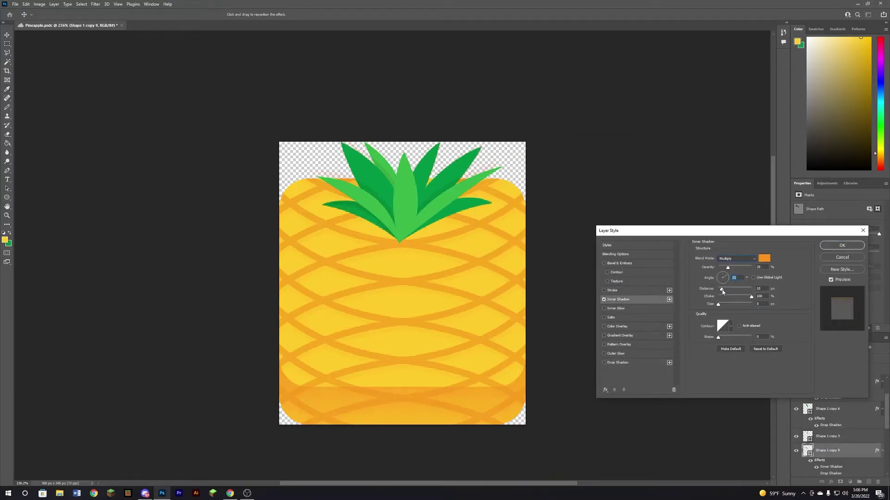
# Apply inner shadows to the leaf layers with Multiply blending
pyautogui.click(842, 245)
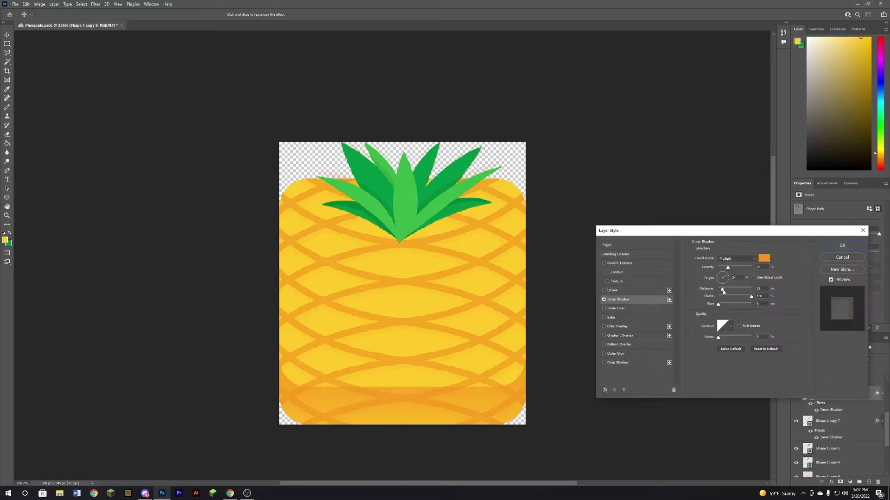
pyautogui.click(857, 256)
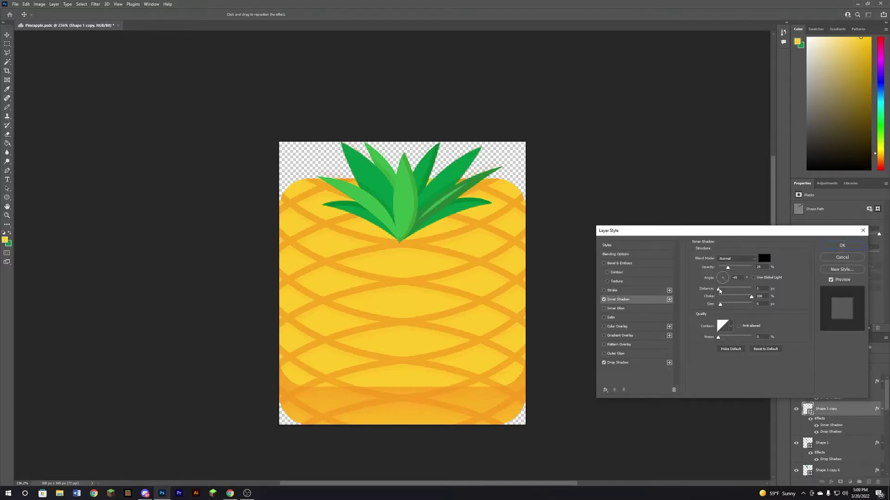
pyautogui.click(737, 258)
pyautogui.click(729, 278)
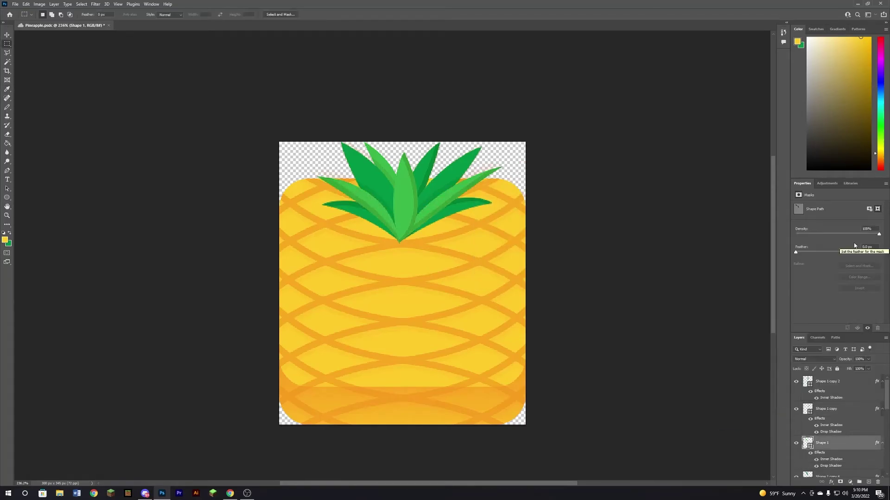
# Merge the leaf layers into one and open its layer effects
pyautogui.hotkey('ctrl', 'e')
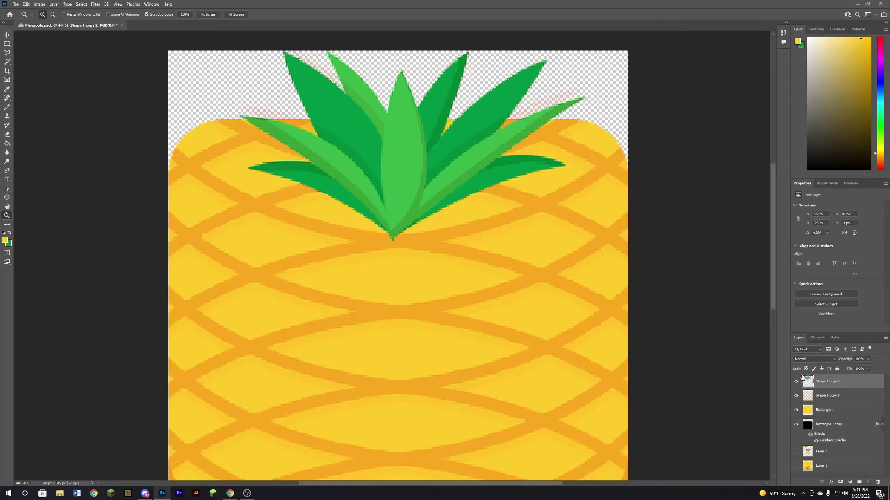
pyautogui.doubleClick(829, 384)
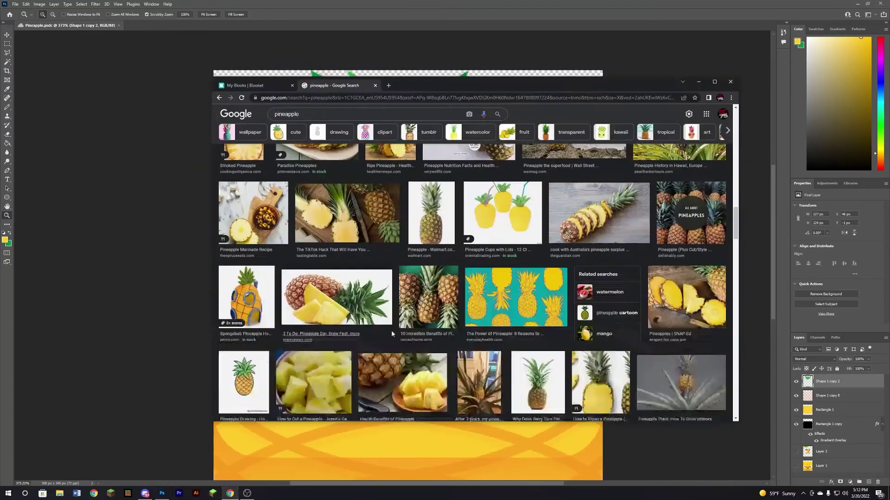
pyautogui.scroll(-2, 392, 355)
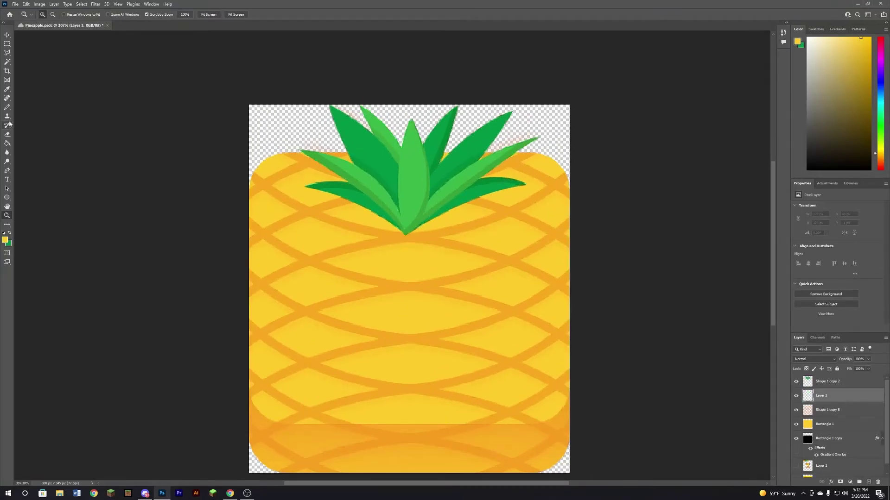
# Draw a dark curved shadow shape on the body just beneath the leaf crown
pyautogui.click(8, 171)
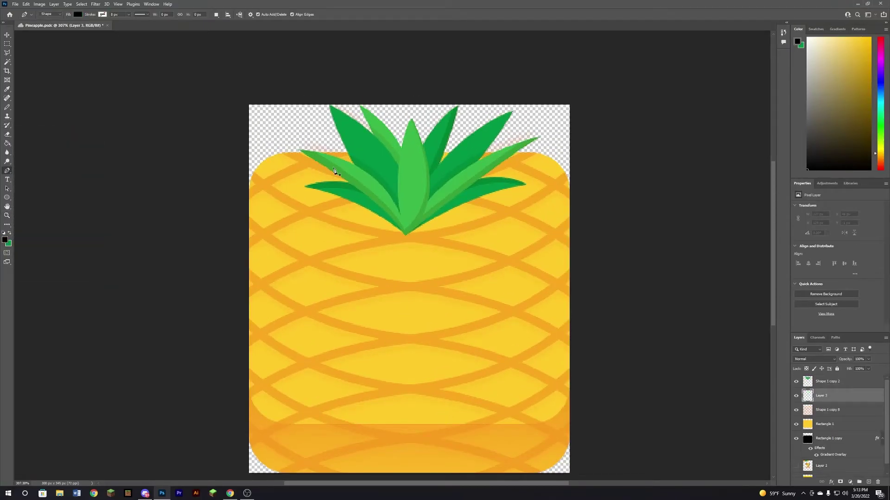
pyautogui.moveTo(529, 179); pyautogui.dragTo(499, 154)
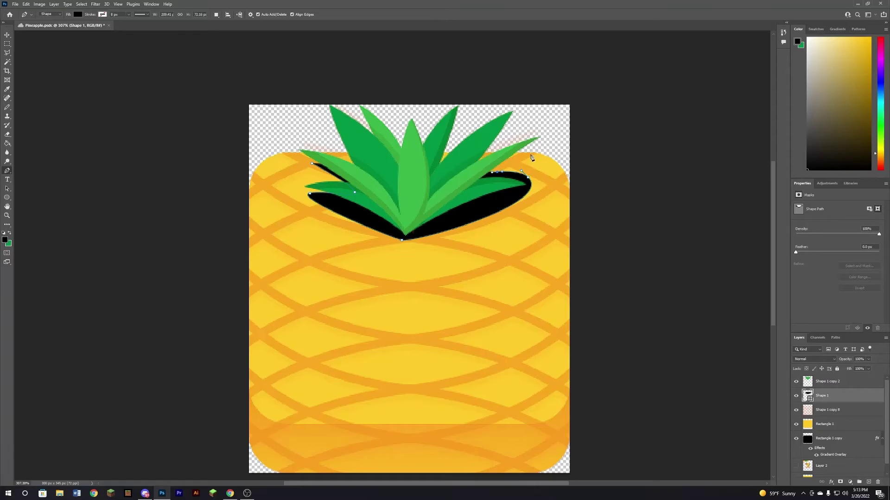
pyautogui.press('2')
pyautogui.press('6')
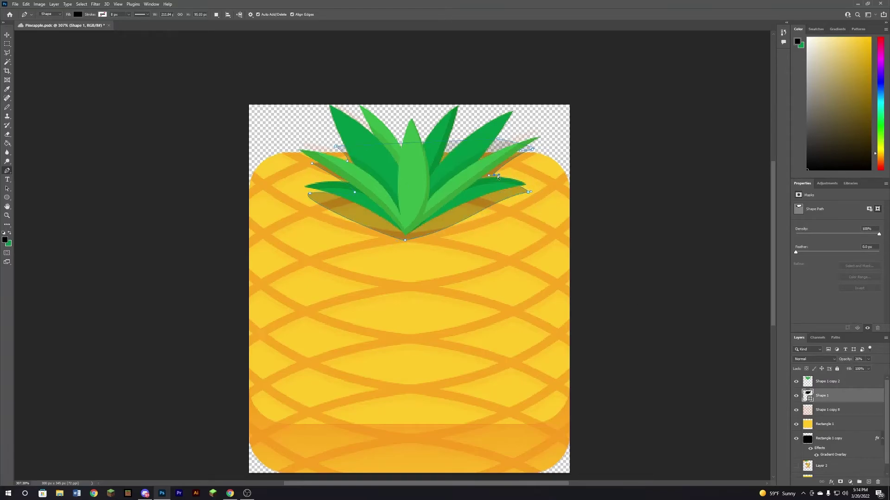
pyautogui.moveTo(498, 176); pyautogui.dragTo(516, 175)
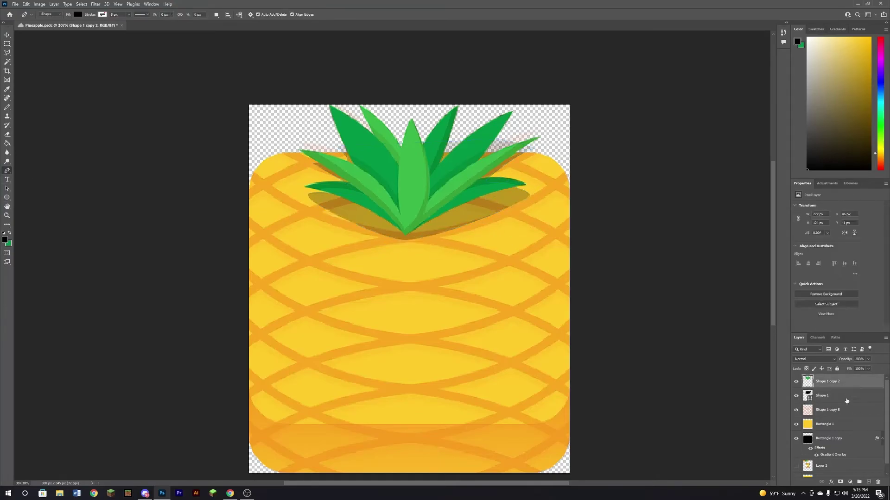
# Set the shadow to Multiply at about 17% opacity, then review the whole pineapple
pyautogui.click(814, 359)
pyautogui.click(814, 390)
pyautogui.press('z')
pyautogui.click(868, 359)
pyautogui.moveTo(866, 368); pyautogui.dragTo(858, 367)
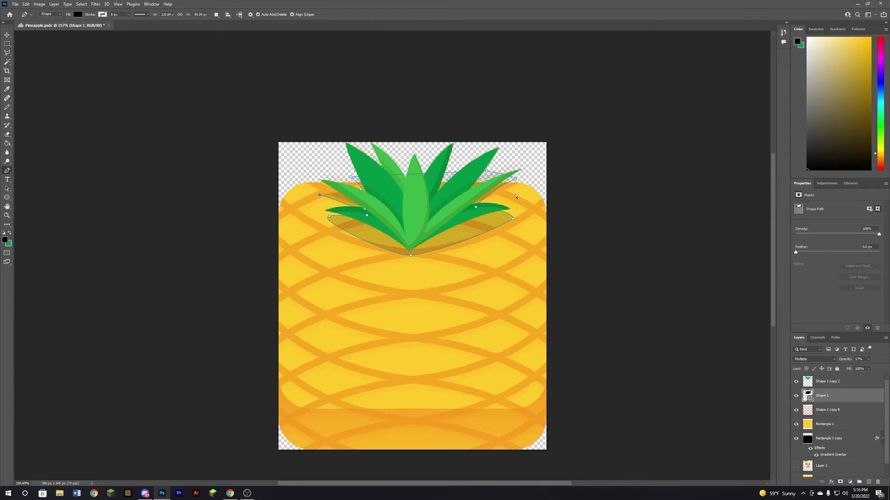
pyautogui.press('p')
pyautogui.hotkey('alt', ']')
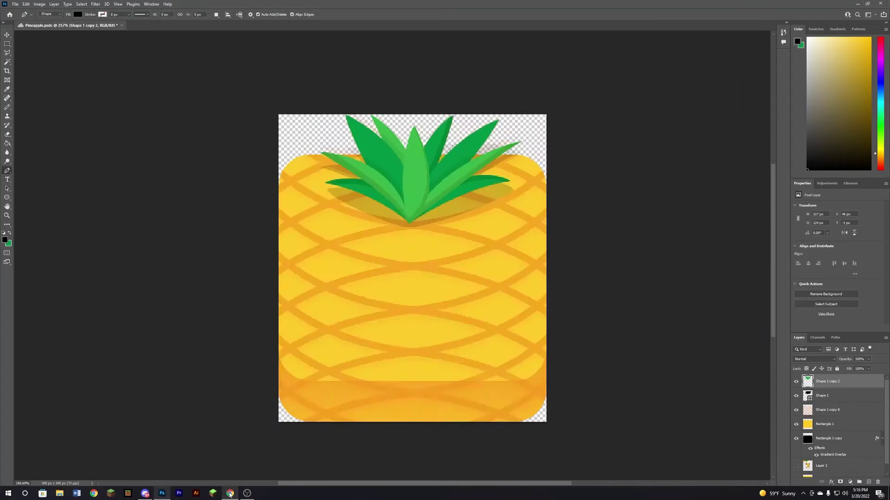
pyautogui.click(230, 494)
# Create and fill a background layer beneath the pineapple
pyautogui.press('w')
pyautogui.click(304, 103)
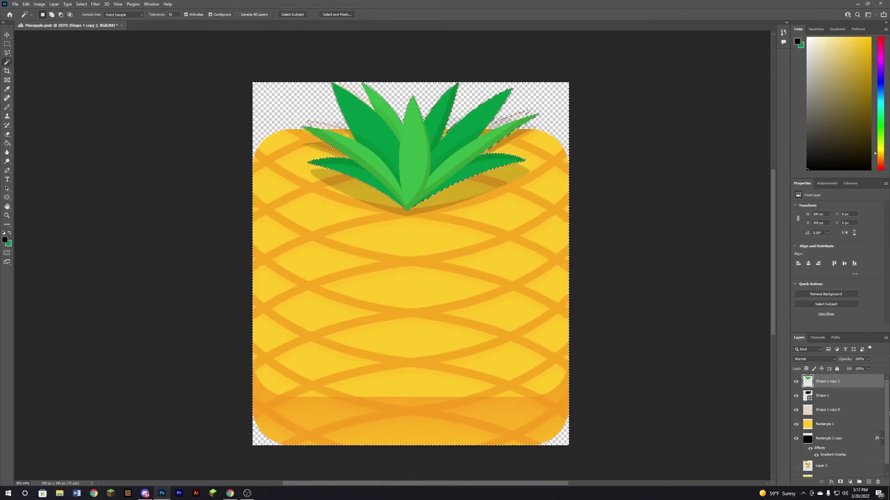
pyautogui.press('m')
pyautogui.hotkey('ctrl', 'd')
pyautogui.hotkey('alt', 'BackSpace')
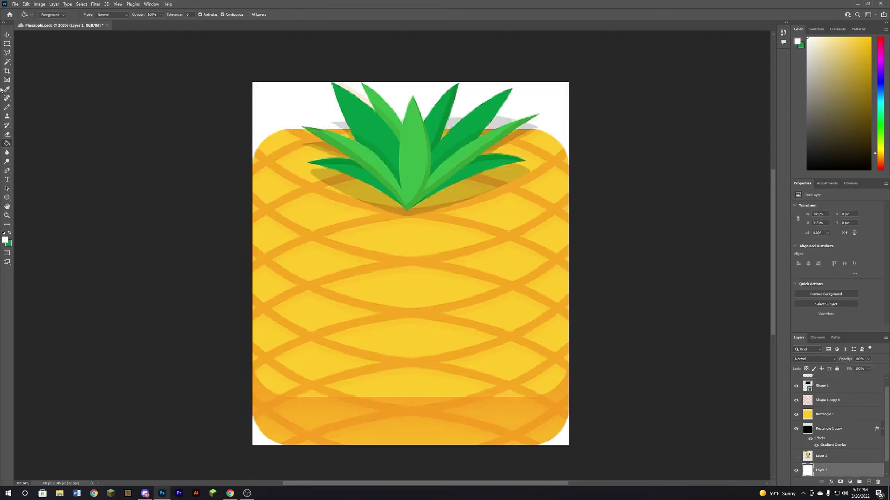
pyautogui.click(7, 61)
pyautogui.click(314, 89)
pyautogui.press('Delete')
pyautogui.press('Return')
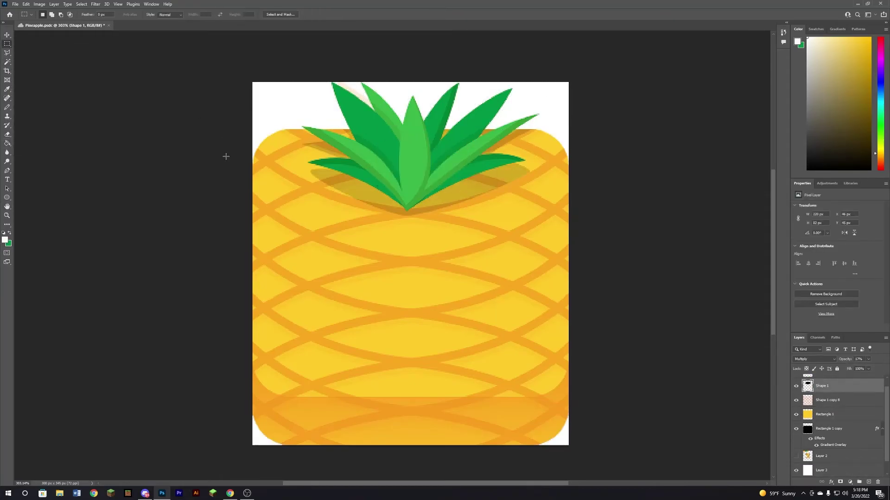
# Add a black Color Overlay to the background layer and check the result
pyautogui.doubleClick(834, 470)
pyautogui.press('Return')
pyautogui.click(844, 382)
pyautogui.press('z')
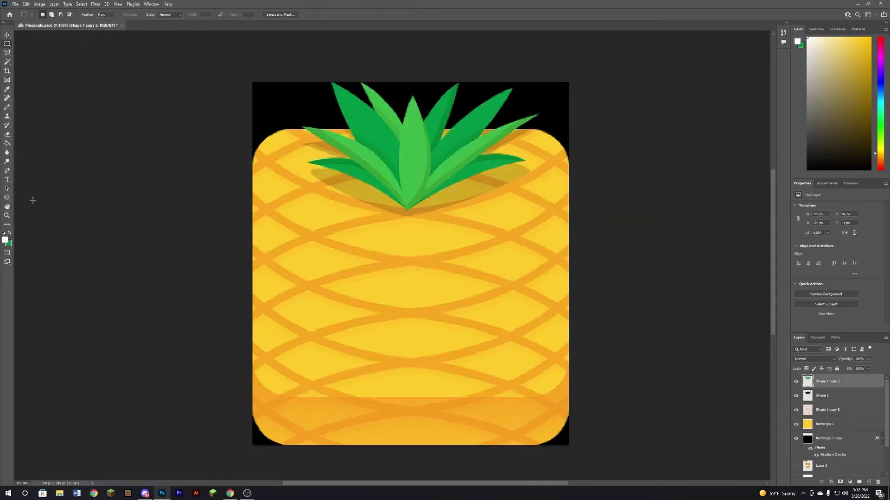
pyautogui.moveTo(542, 324); pyautogui.dragTo(532, 324)
pyautogui.scroll(-2, 794, 406)
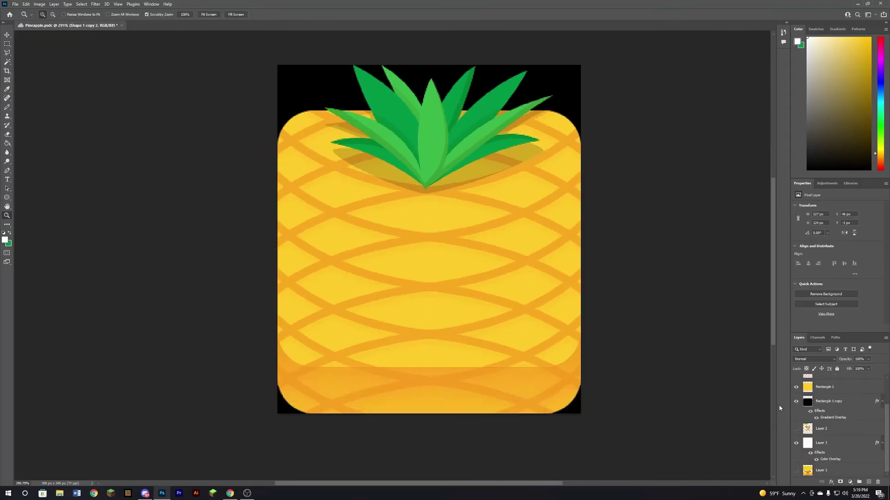